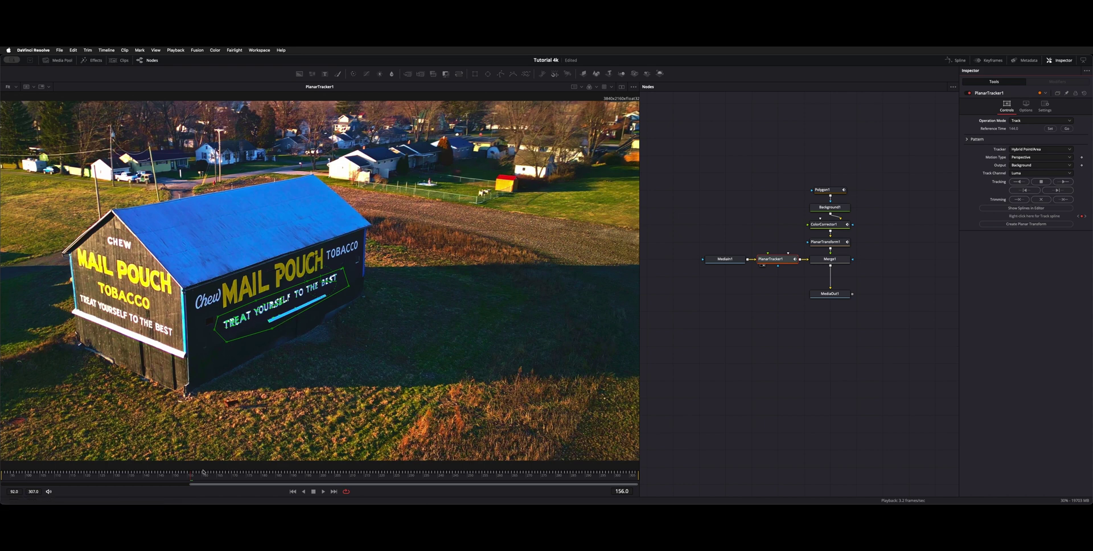
Scrub through the clip to examine the planar track on the barn's side wall, and inspect the PlanarTransform1 node.
drag(126, 474, 427, 467)
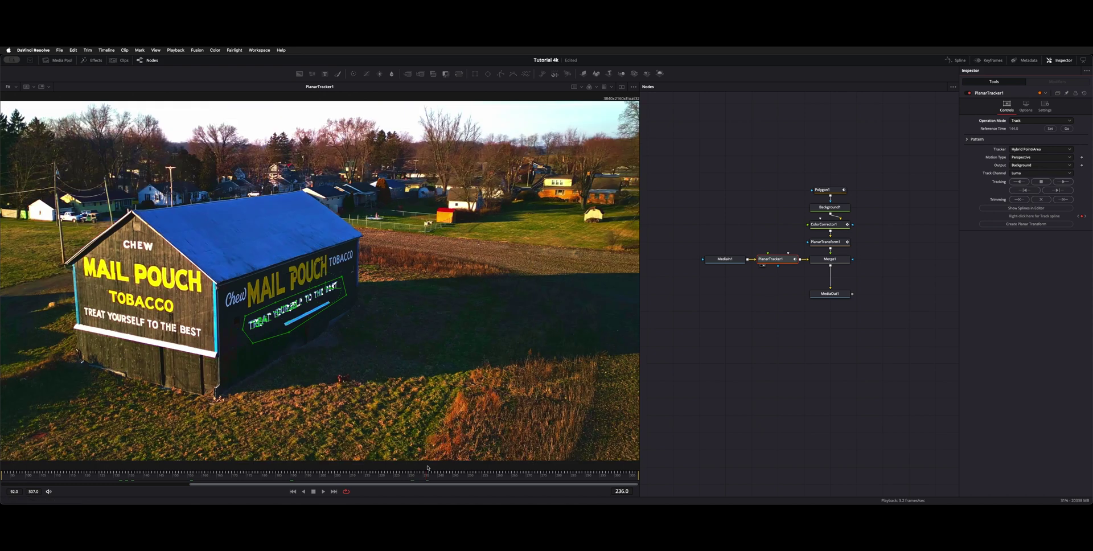
click(579, 473)
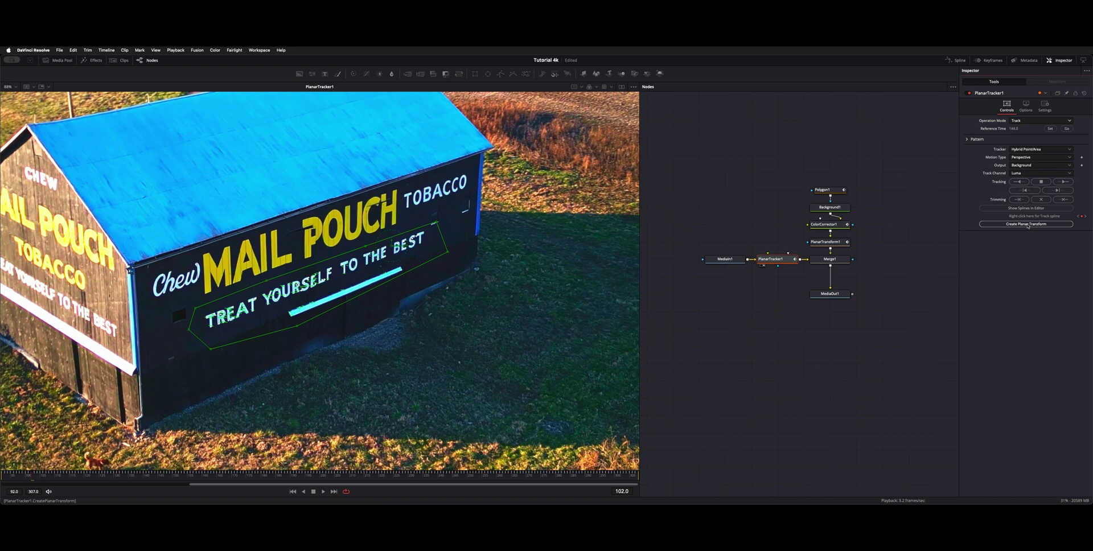
click(833, 243)
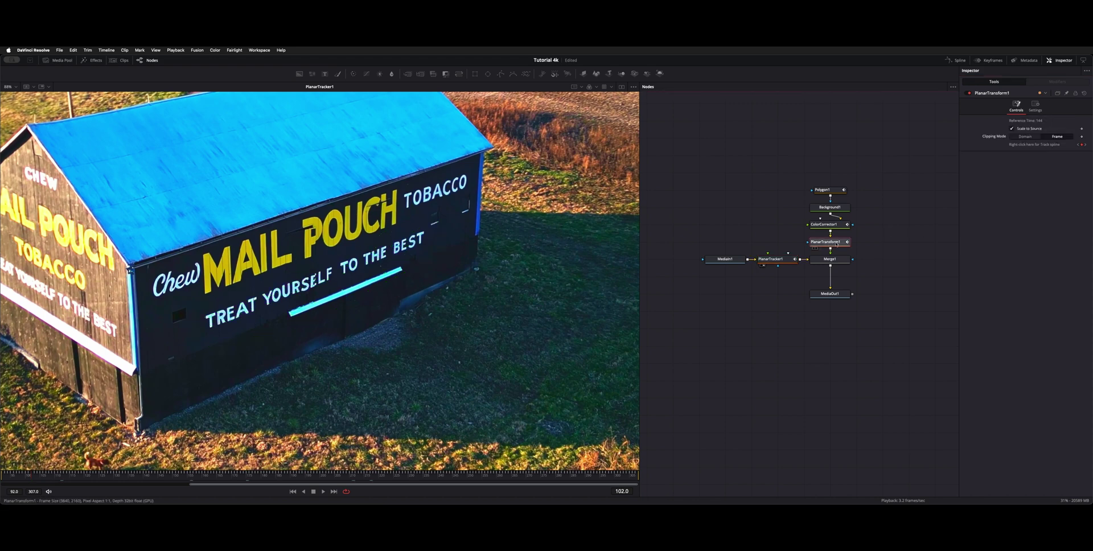
Create an additional Planar Transform node from PlanarTracker1 and delete it from the node graph.
click(787, 259)
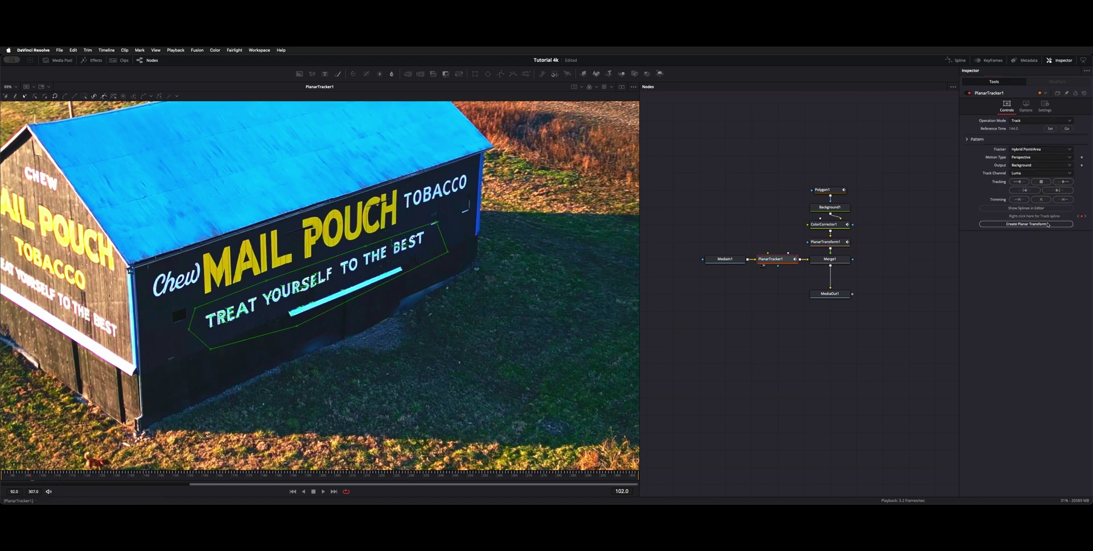
click(1047, 224)
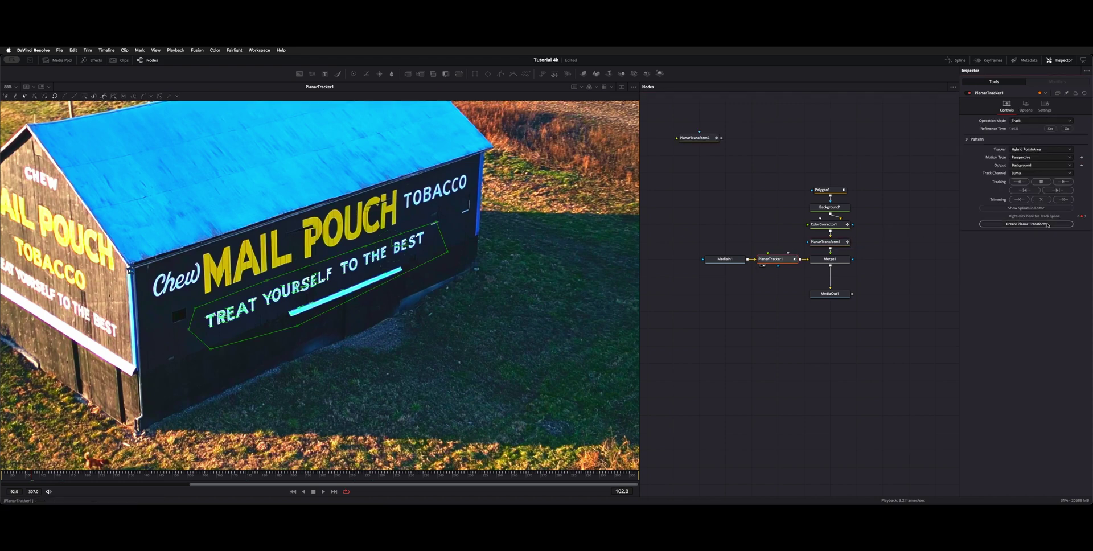
click(704, 138)
key(Delete)
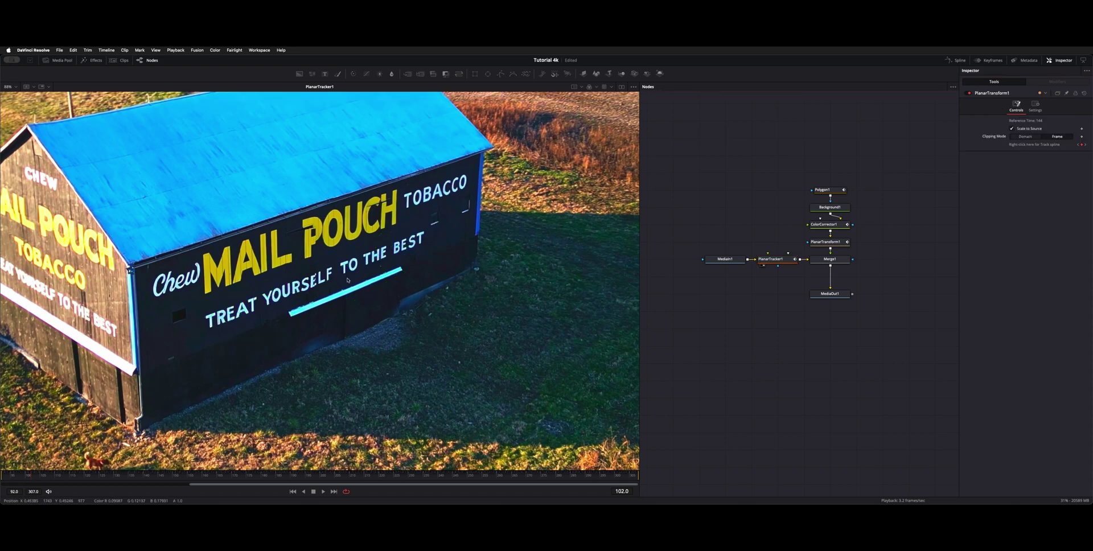
click(827, 208)
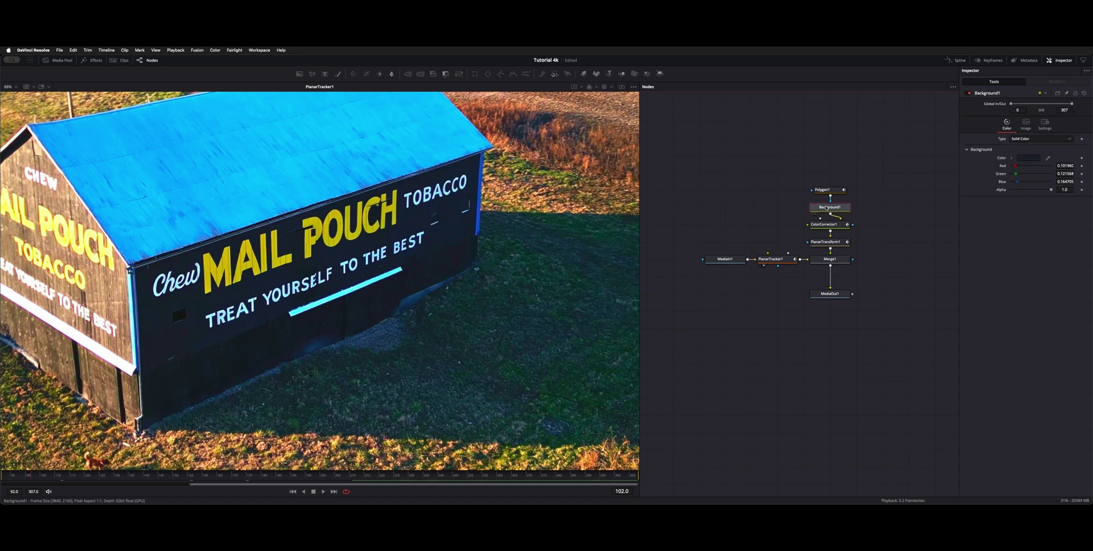
click(299, 75)
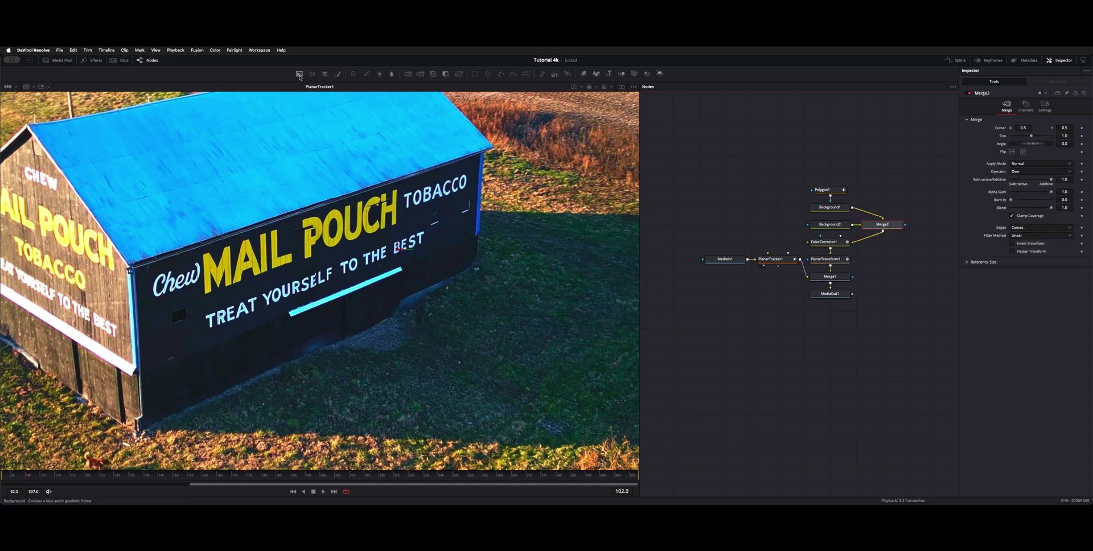
key(super+z)
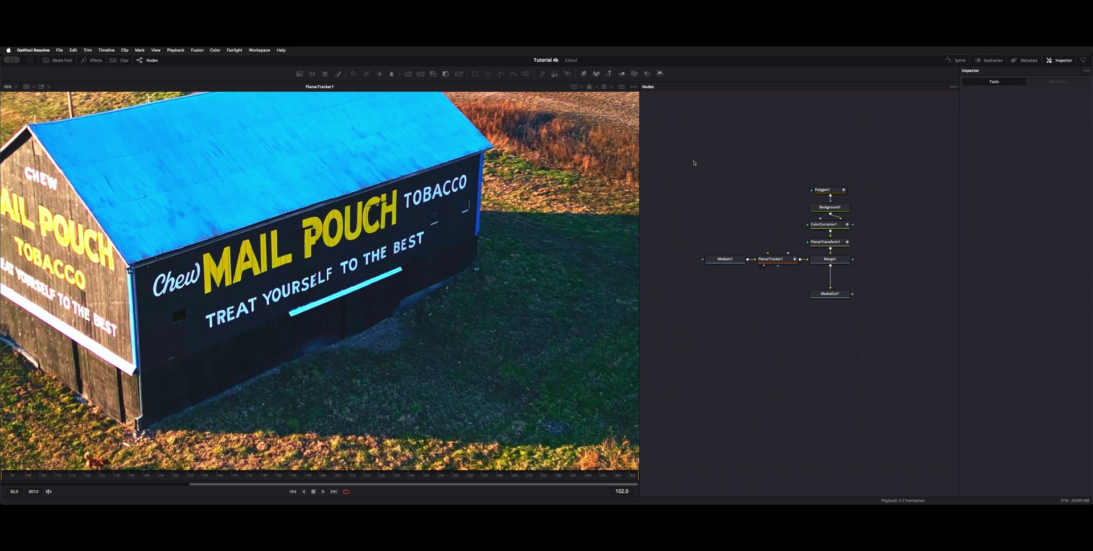
Add an unconnected Background node with its color sampled from the dark barn wall in the viewer, and delete it.
click(300, 74)
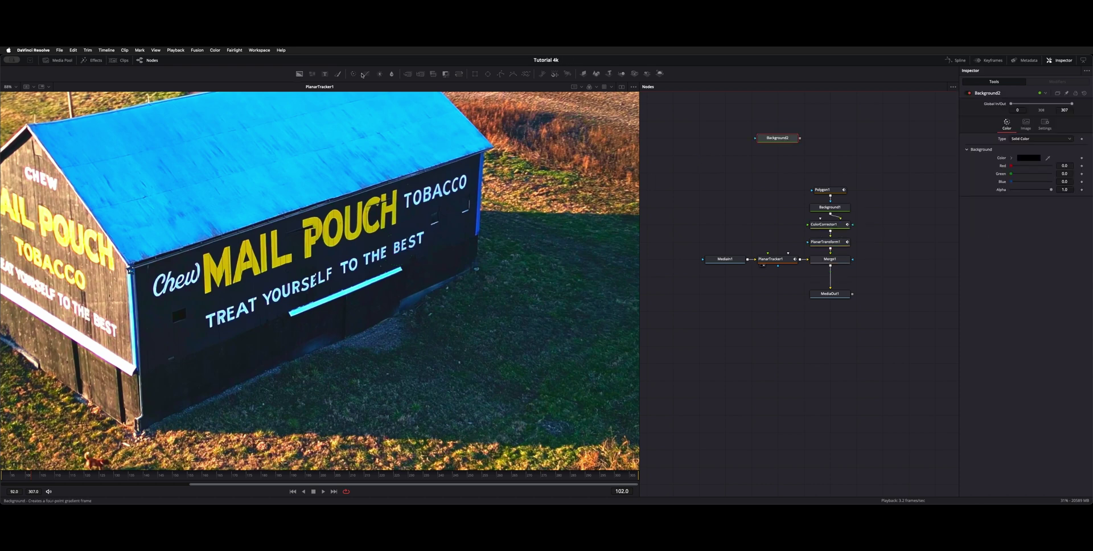
click(1029, 158)
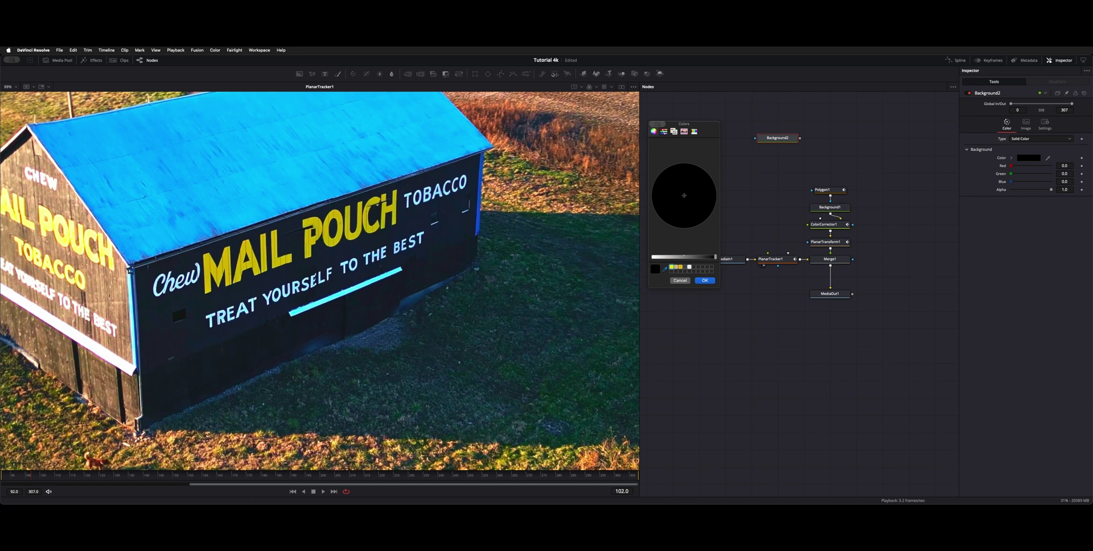
click(322, 261)
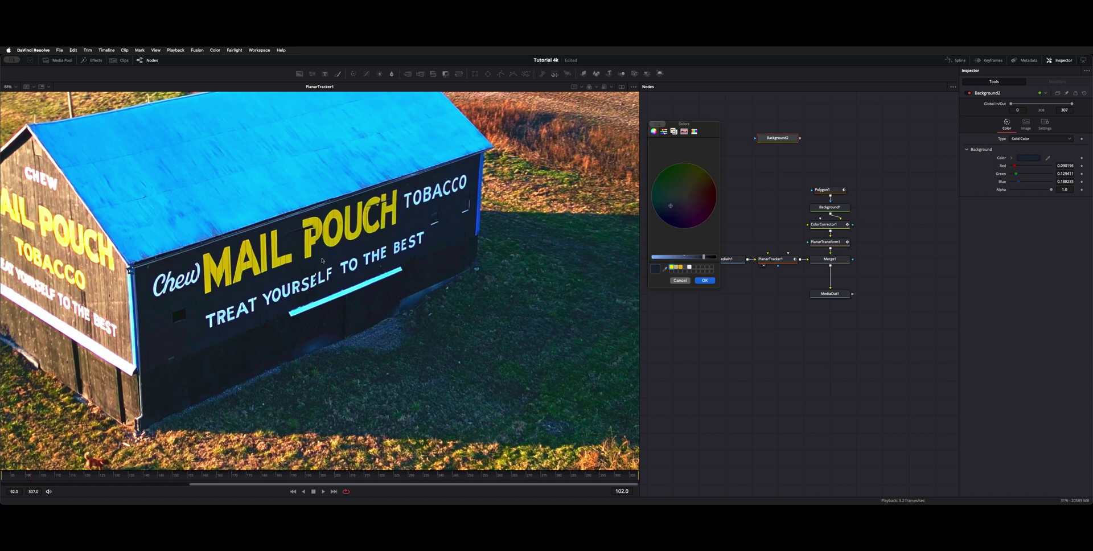
click(705, 281)
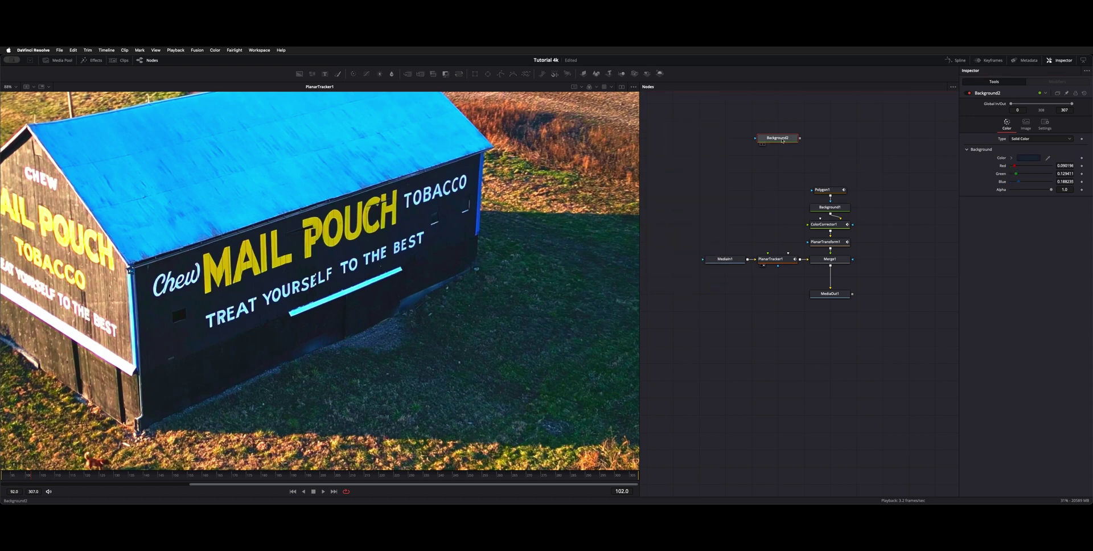
key(Delete)
Select the Polygon1 mask and scrub the timeline to examine its shape around the barn's side wall.
click(823, 189)
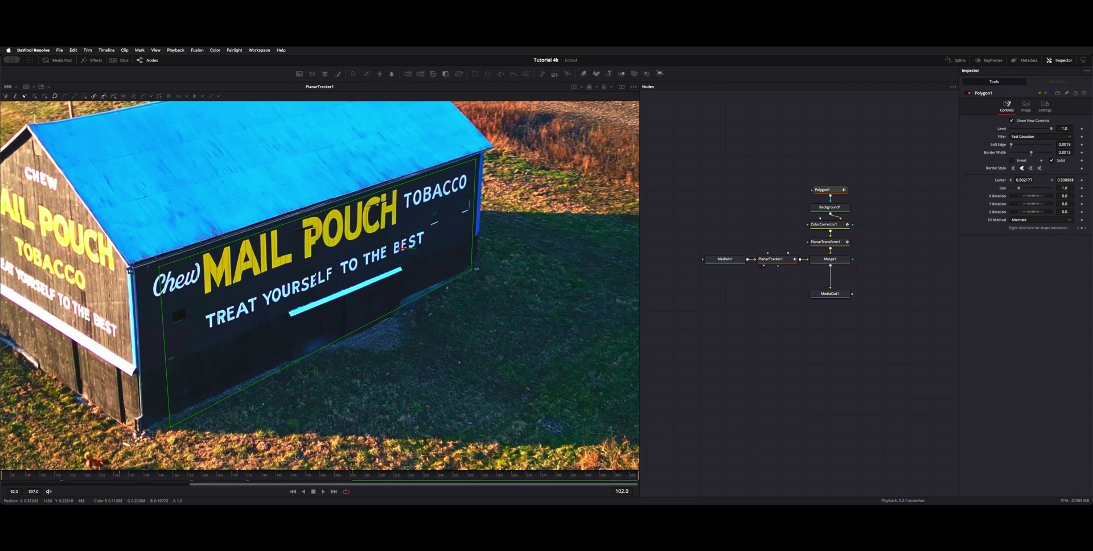
click(234, 477)
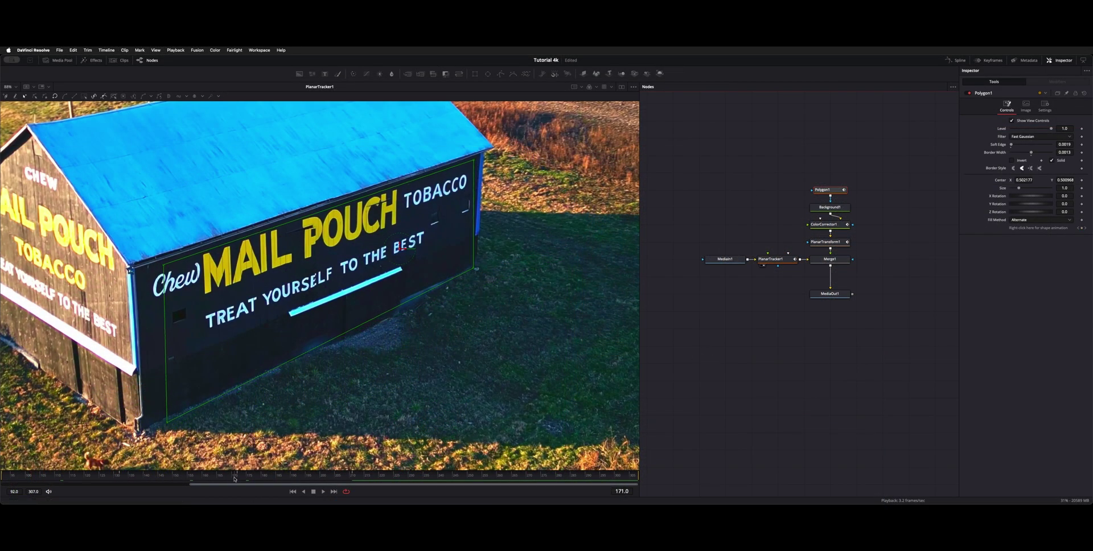
click(122, 477)
drag(119, 477, 334, 477)
drag(256, 480, 149, 478)
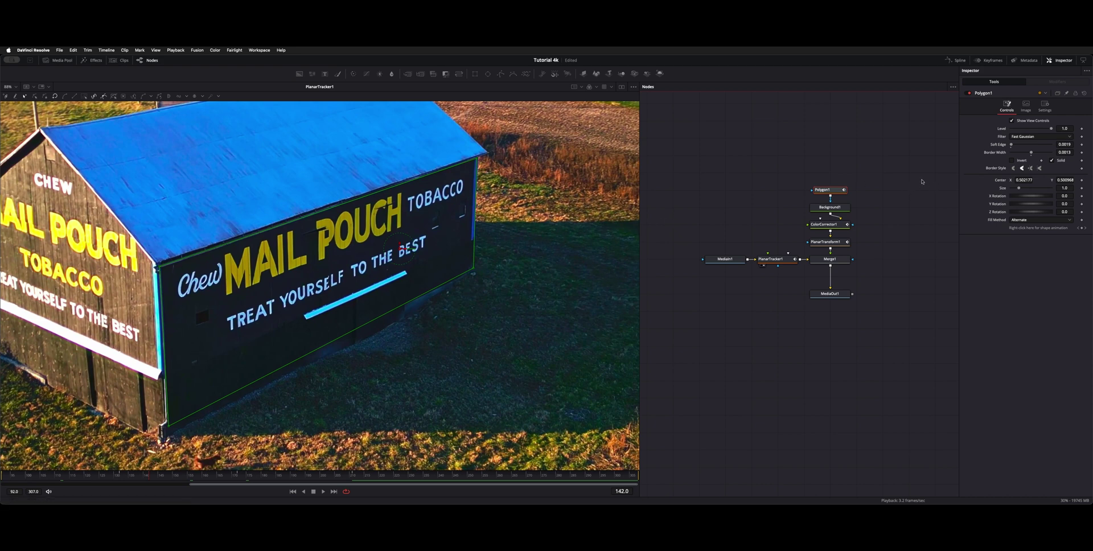
Inspect PlanarTransform1 and ColorCorrector1, scrubbing to frame 264 to review the animated gain.
click(827, 243)
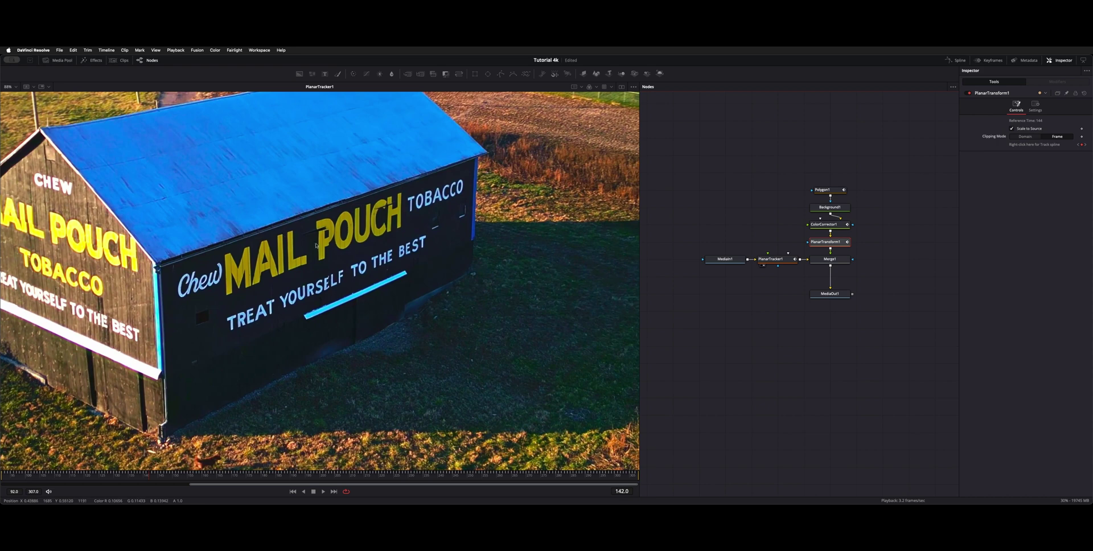
click(825, 225)
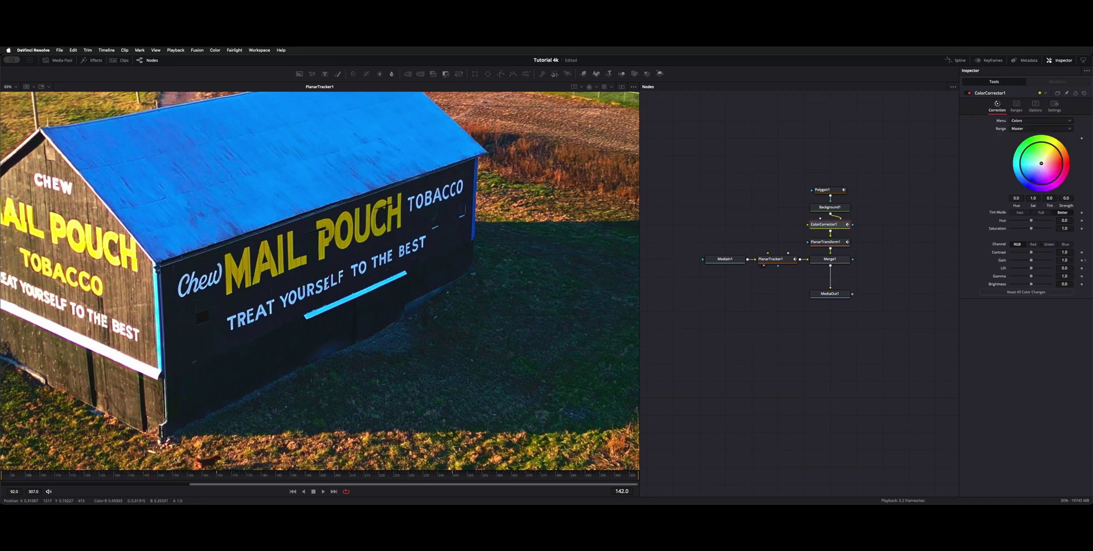
drag(149, 476, 508, 476)
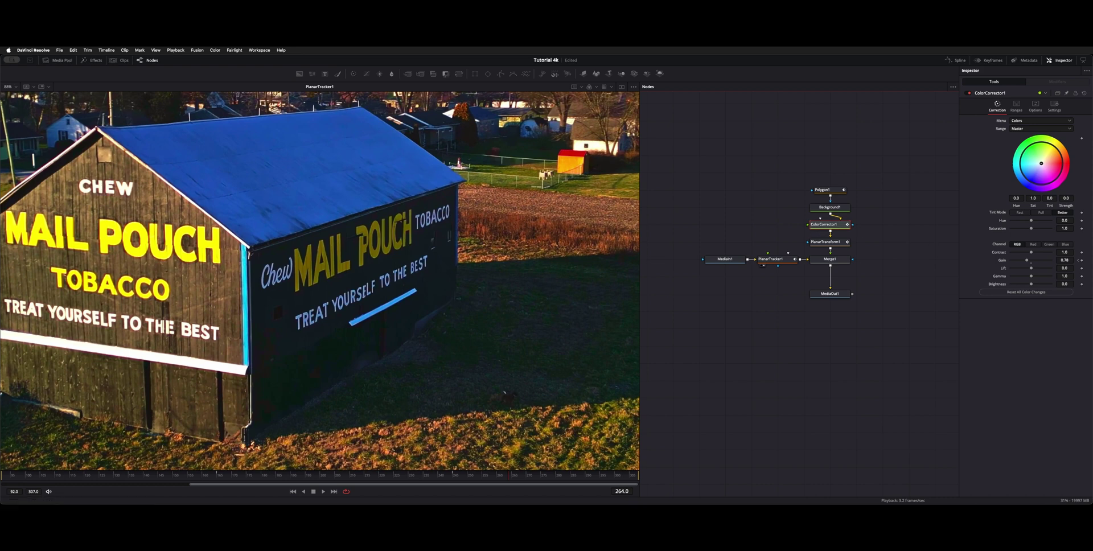
Review the settings of Background1, Polygon1 and PlanarTracker1, and move to the tracker's reference frame 144.
click(829, 207)
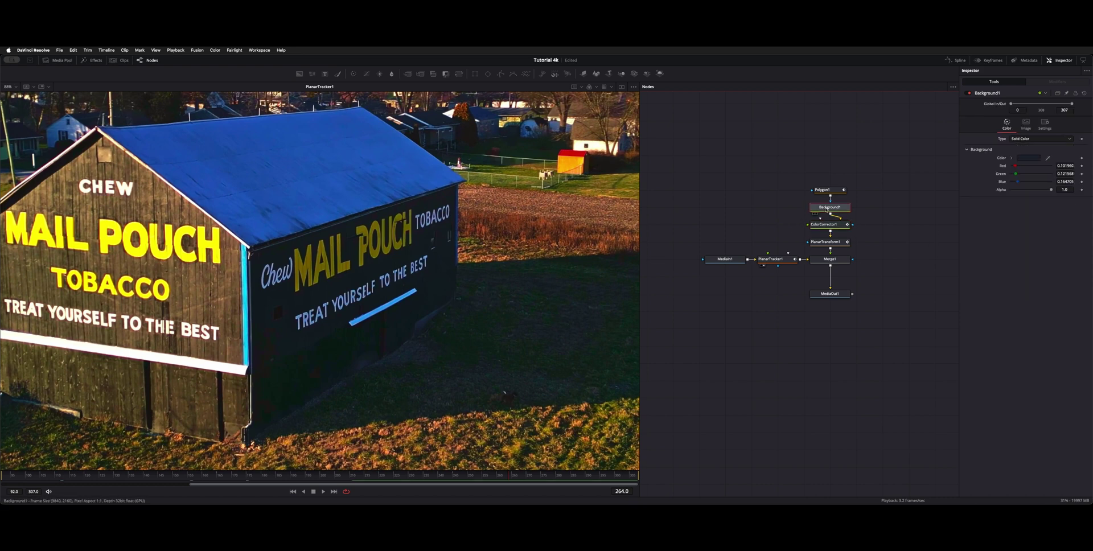
click(827, 189)
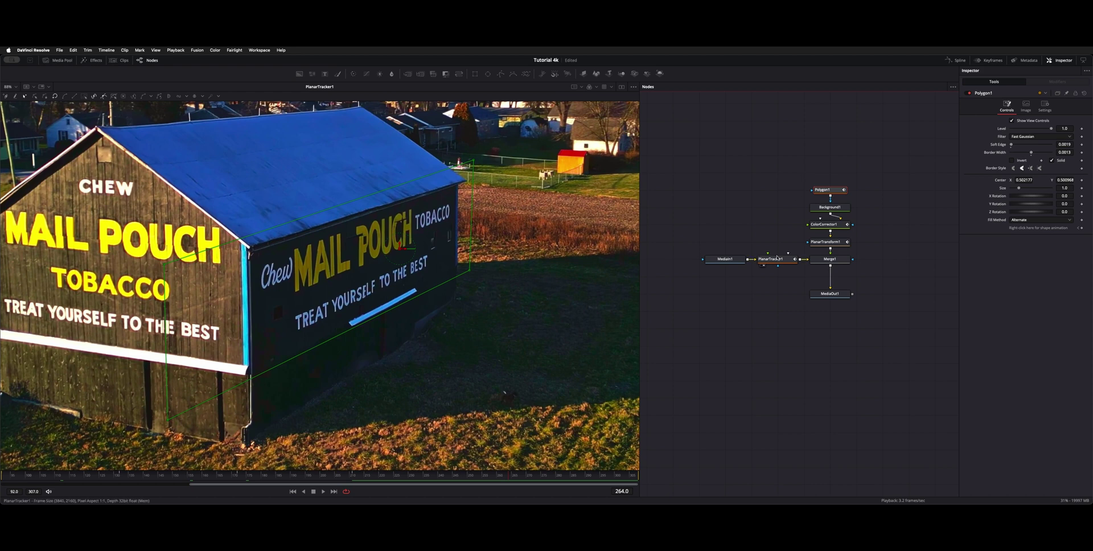
click(771, 259)
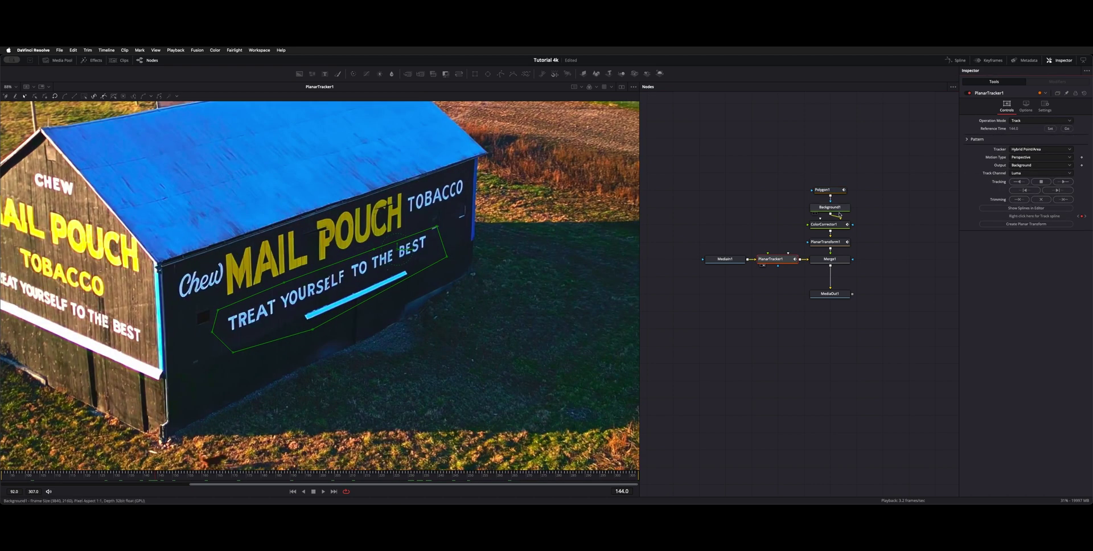
Display the Polygon1 mask alone in the viewer and toggle its inversion on and back off.
click(824, 190)
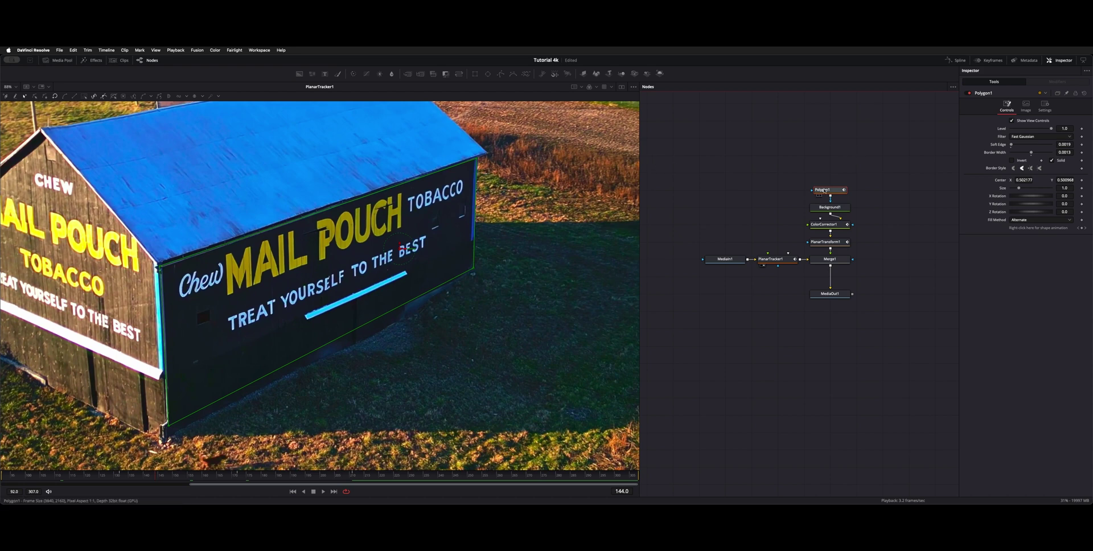
key(1)
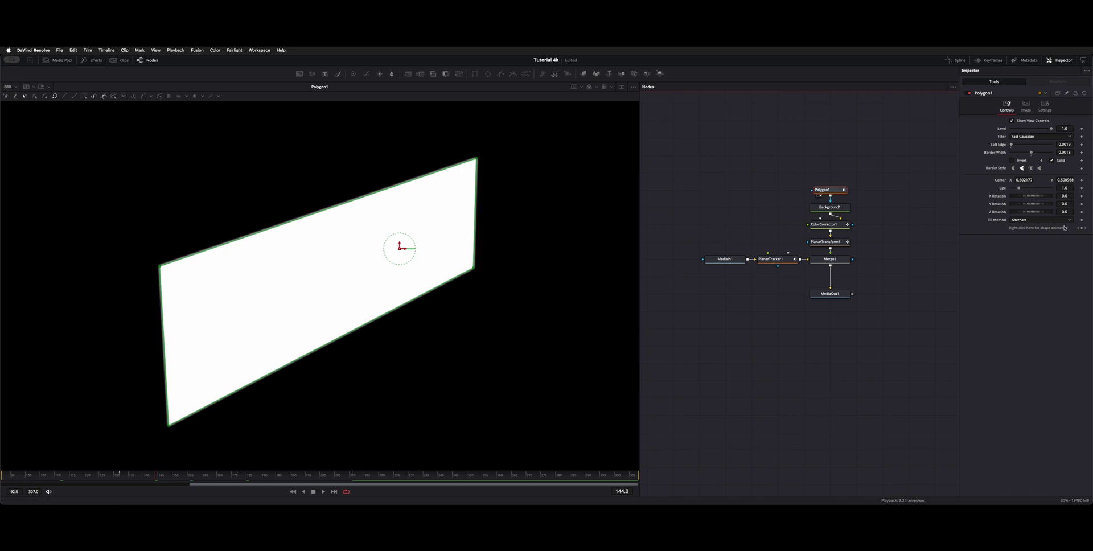
click(1012, 161)
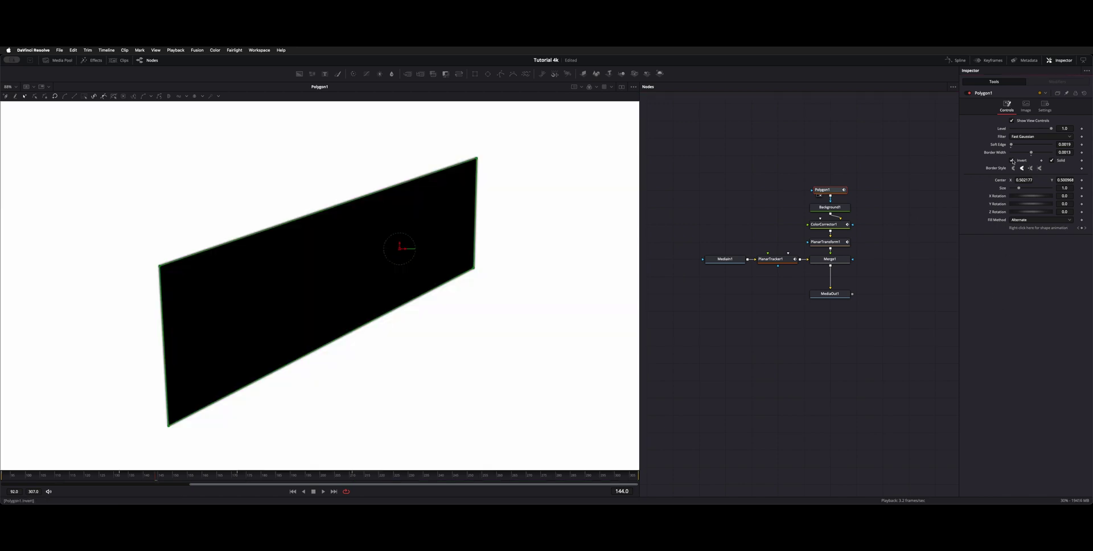
click(1012, 161)
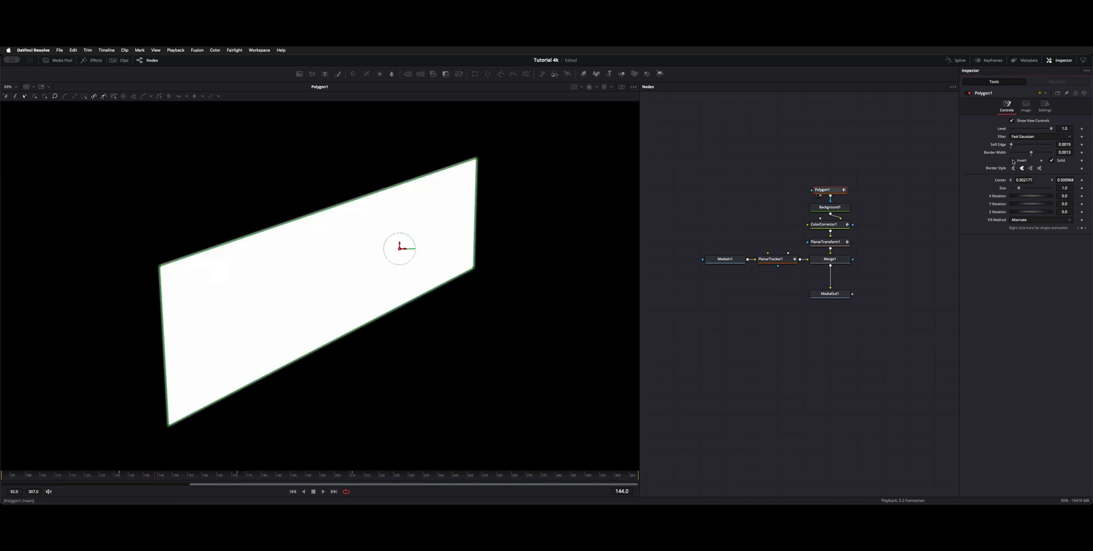
Preview the Background1 and PlanarTransform1 outputs, check ColorCorrector1, and show the final MediaOut1 composite in the viewer.
click(825, 208)
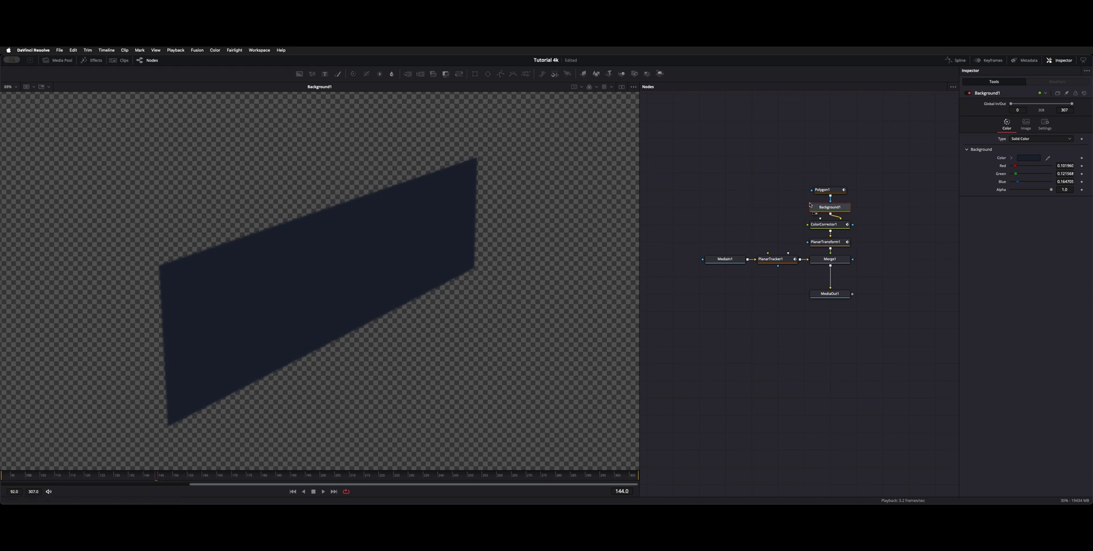
click(831, 244)
key(2)
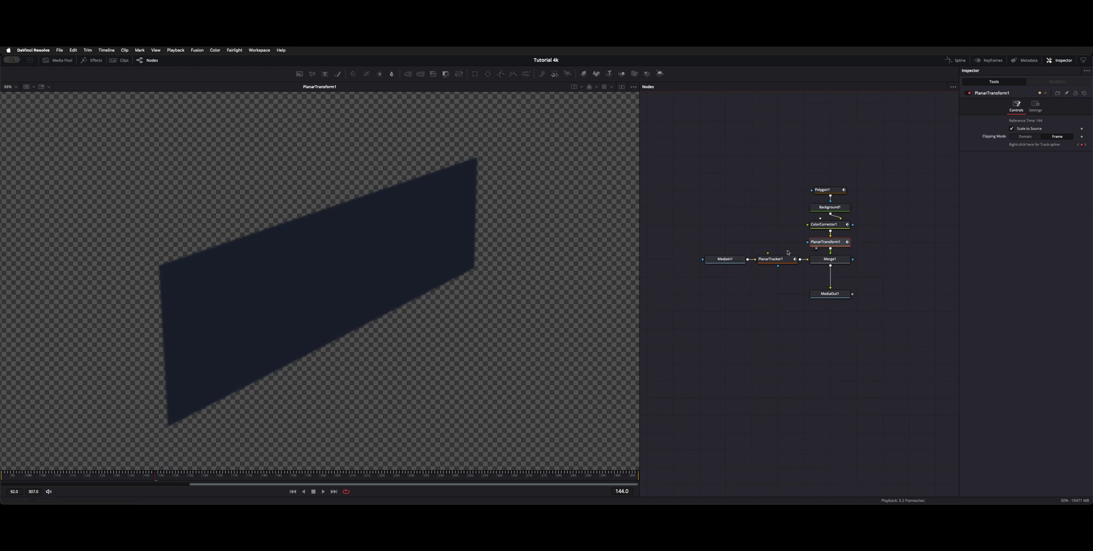
click(825, 224)
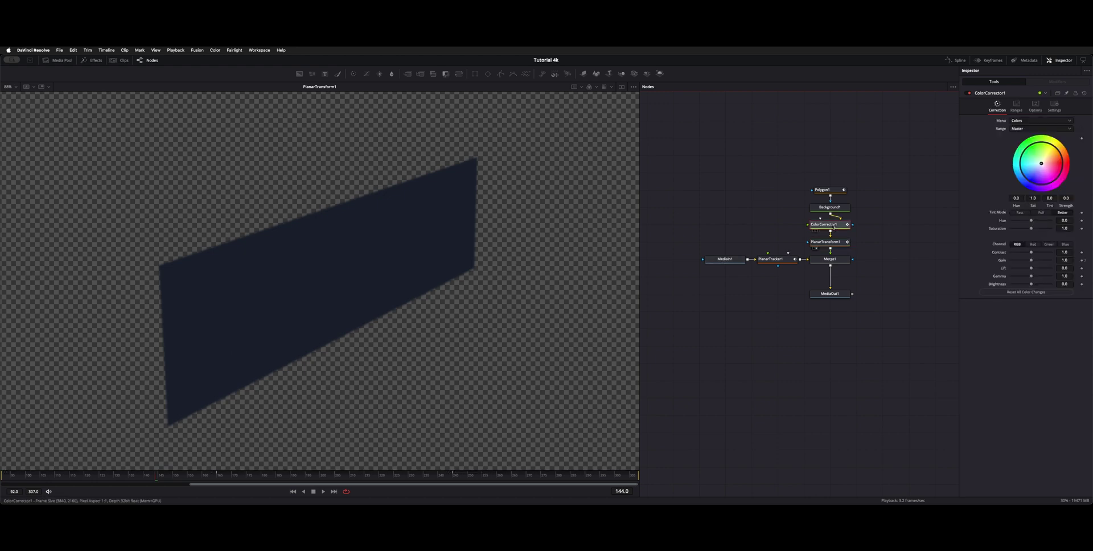
click(836, 295)
key(1)
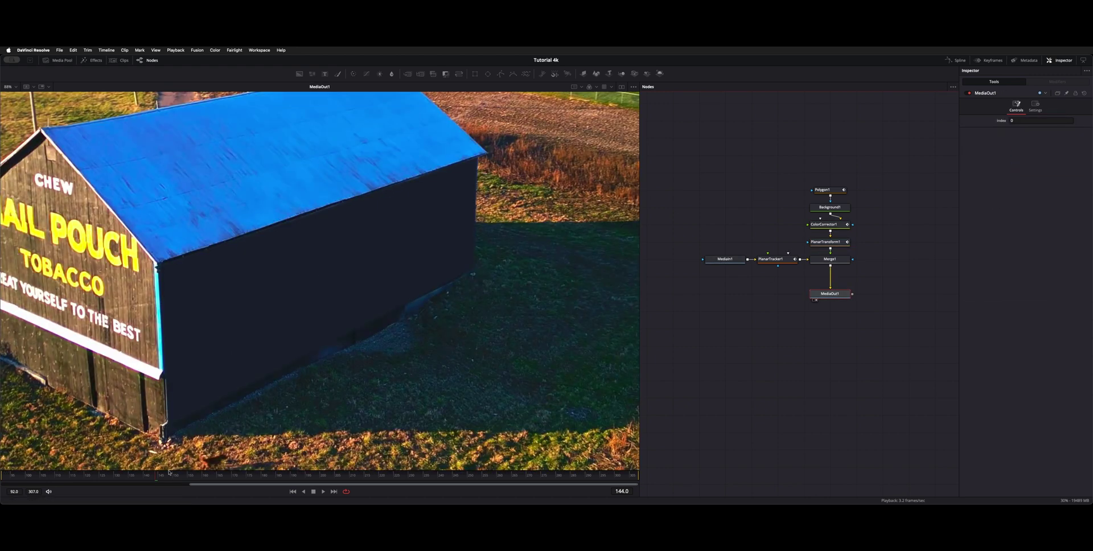
Examine ColorCorrector1's Master RGB Gain curve in the Spline editor and scrub across its keyframes in the composite.
click(843, 226)
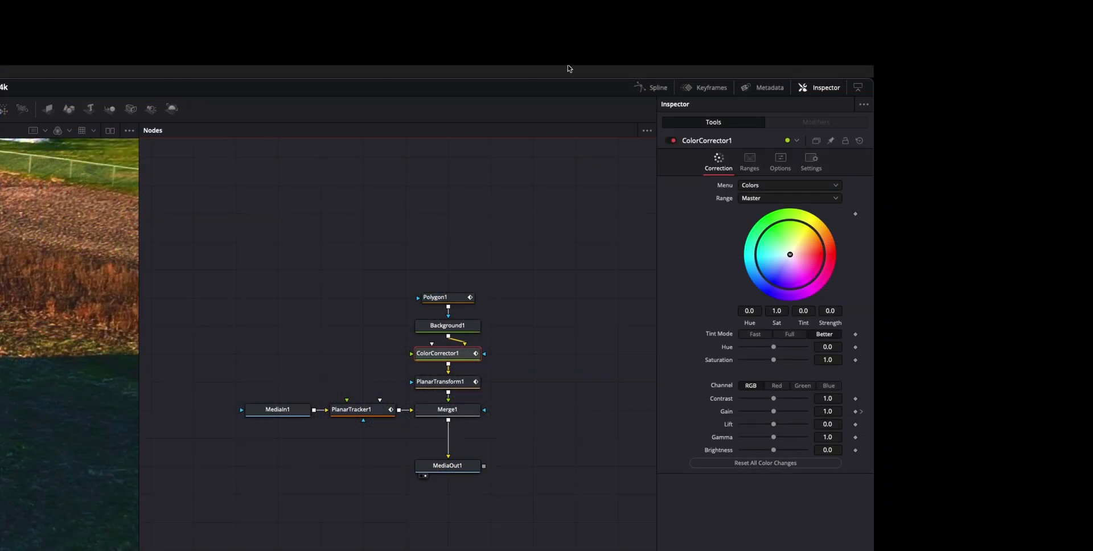
click(648, 89)
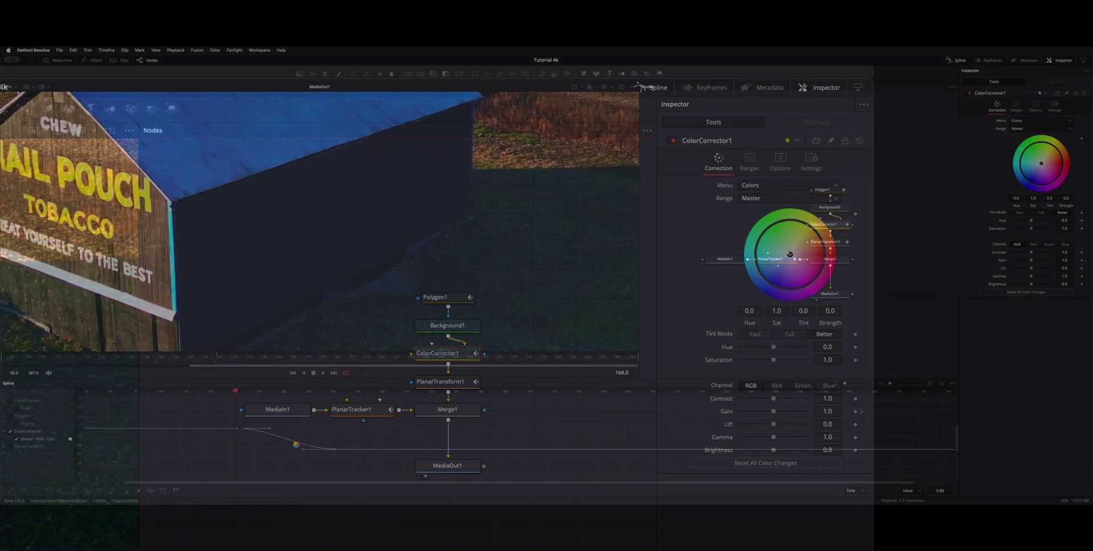
click(651, 87)
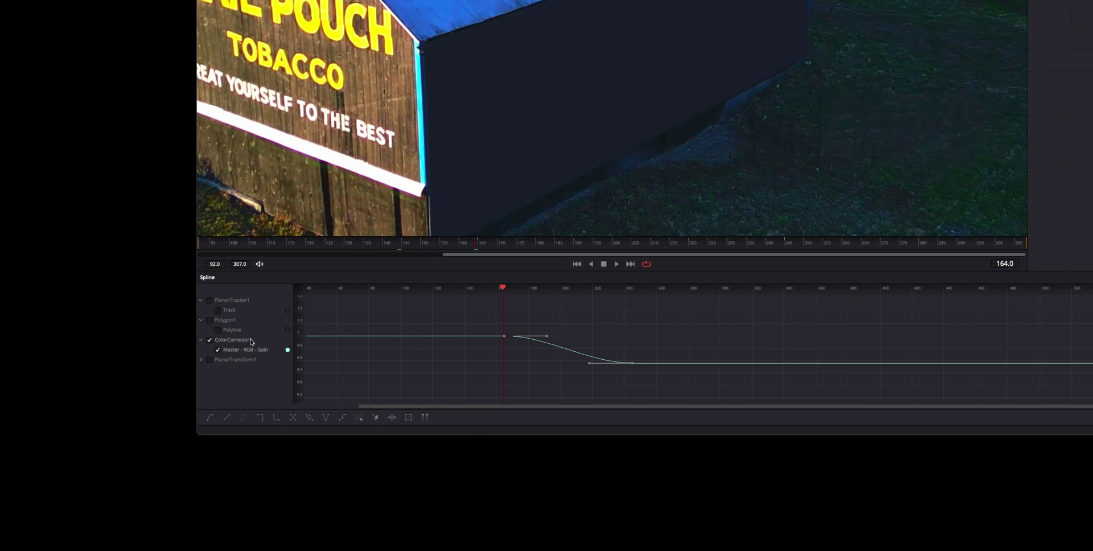
drag(456, 311, 634, 392)
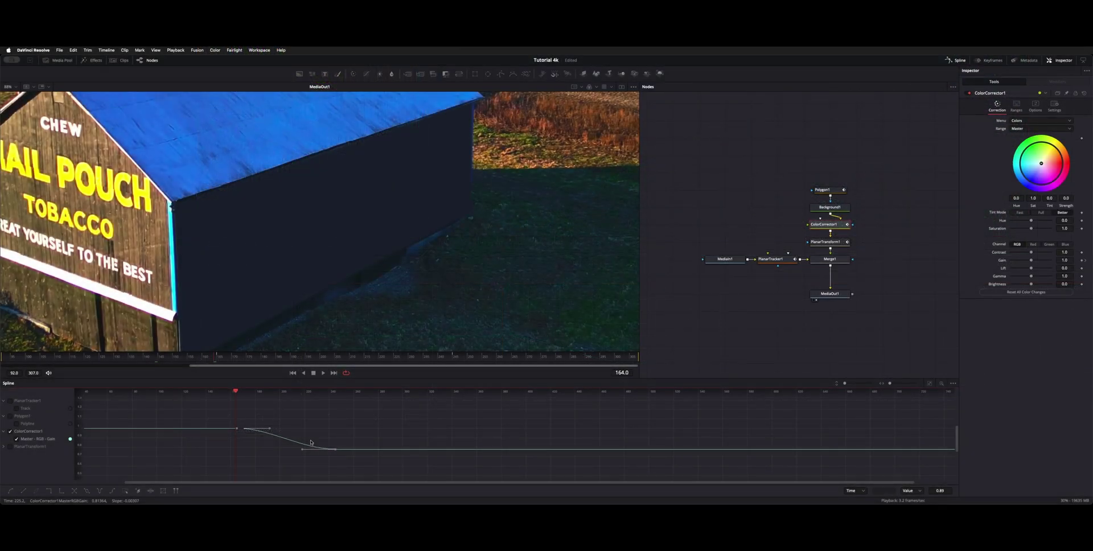
click(232, 357)
drag(271, 358, 420, 370)
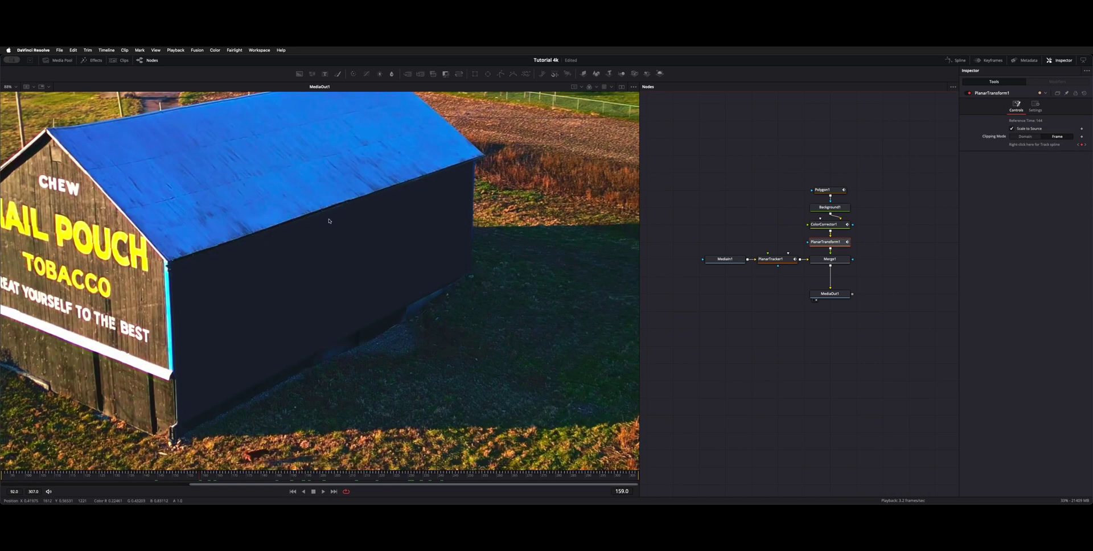
Scrub through the patched barn composite to frame 256 and review the MediaIn1, Merge1 and MediaOut1 nodes.
drag(201, 472, 127, 474)
drag(46, 466, 487, 480)
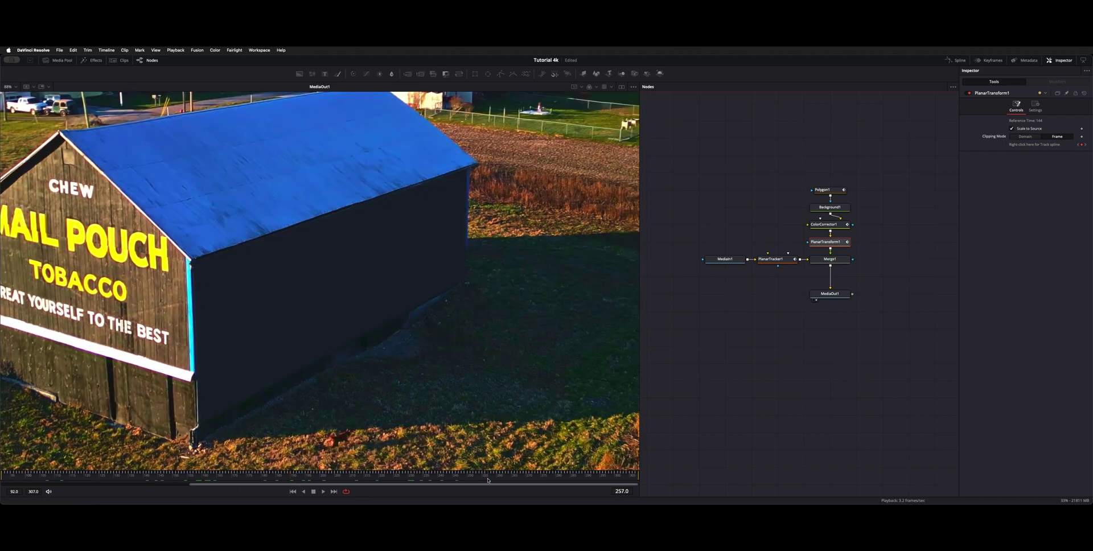
click(725, 260)
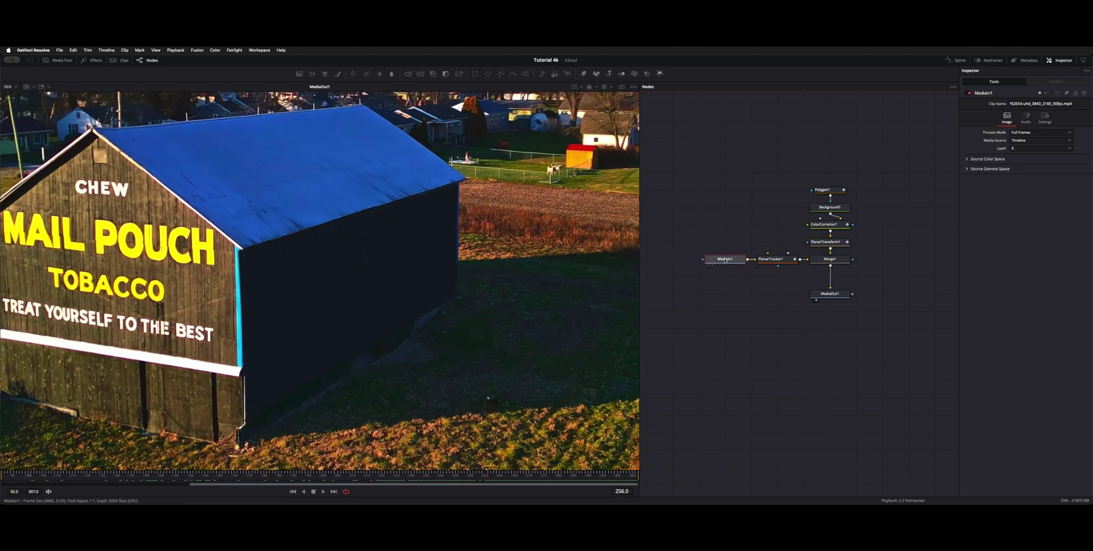
click(808, 261)
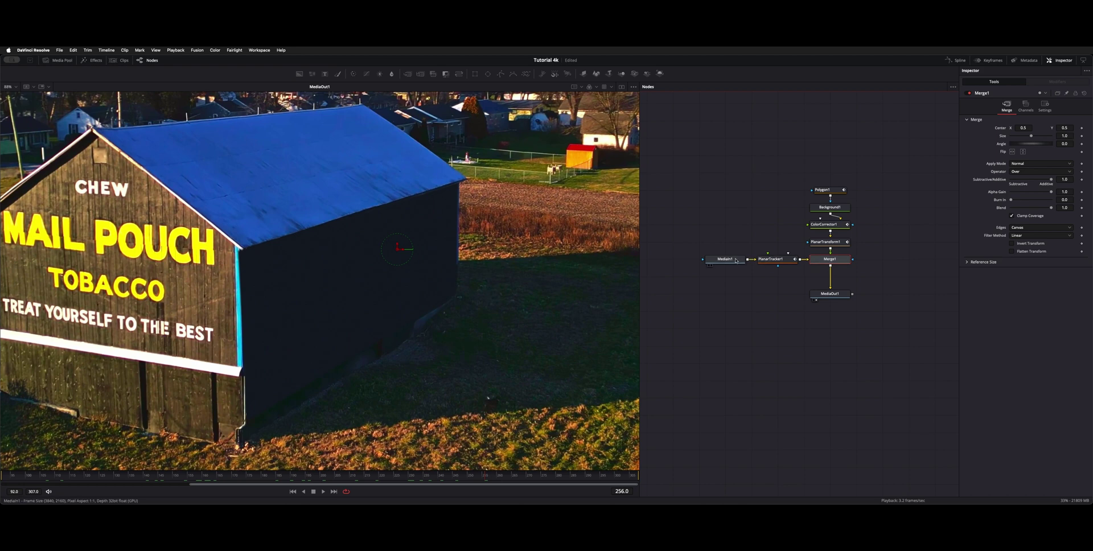
click(836, 294)
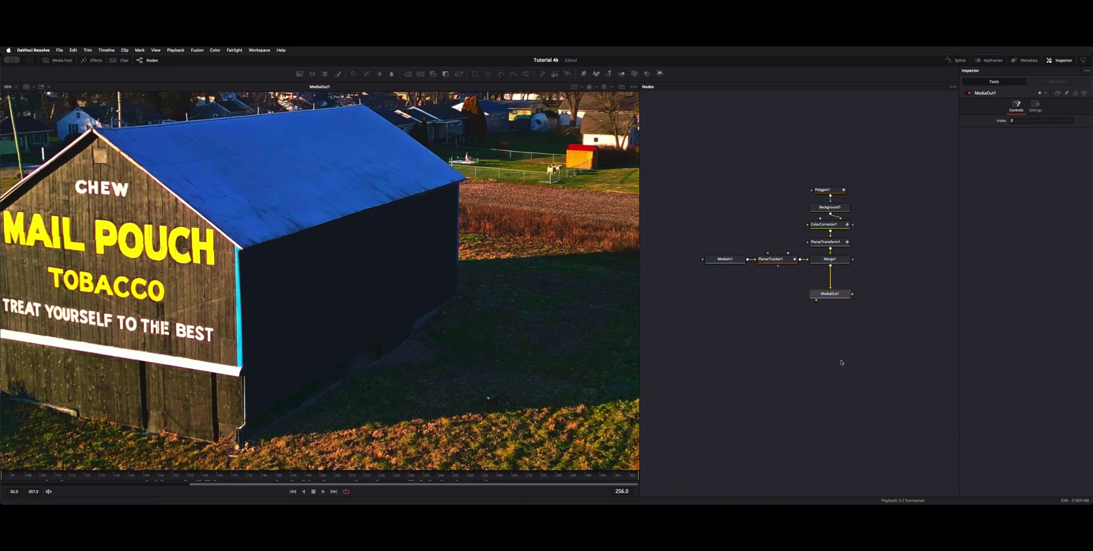
Fit the whole MediaOut1 composite in the viewer and move the playhead back to frame 97.
key(super+f)
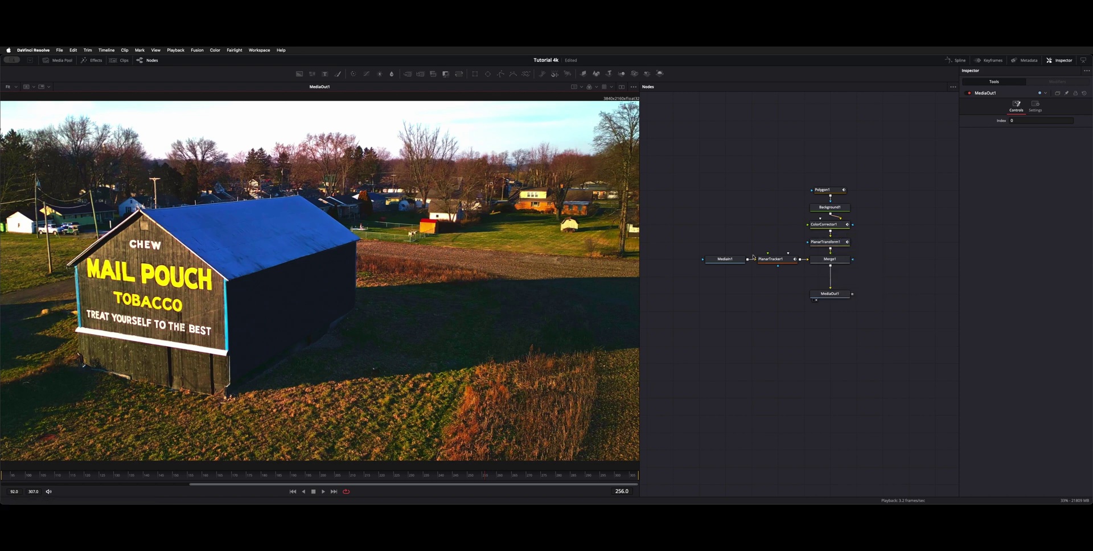
click(15, 475)
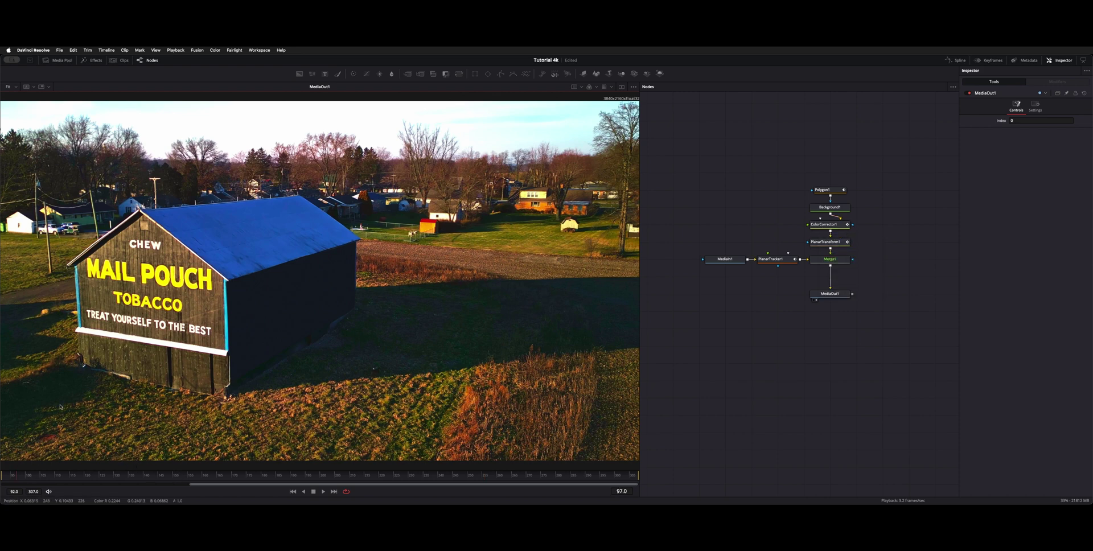